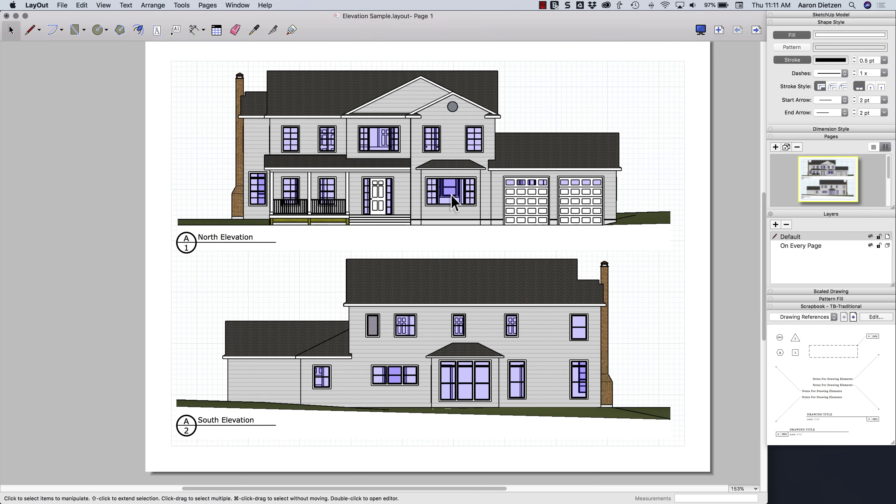
# - Zoom in on the bay window and place a first circle on its upper-left corner
pyautogui.scroll(4, 455, 201)
pyautogui.scroll(4, 469, 208)
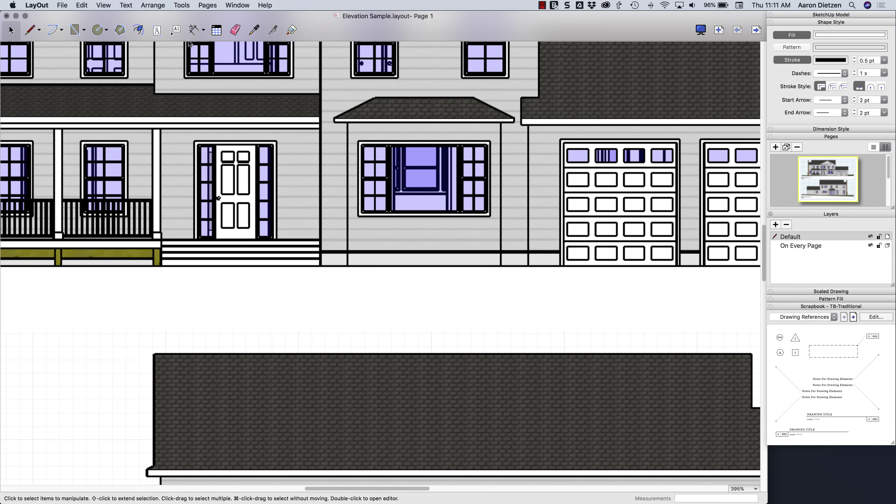
pyautogui.click(99, 31)
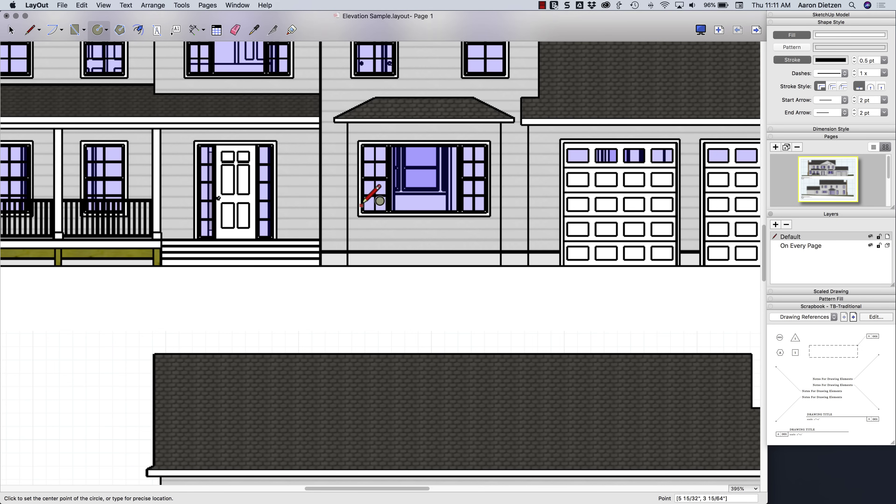
pyautogui.click(352, 135)
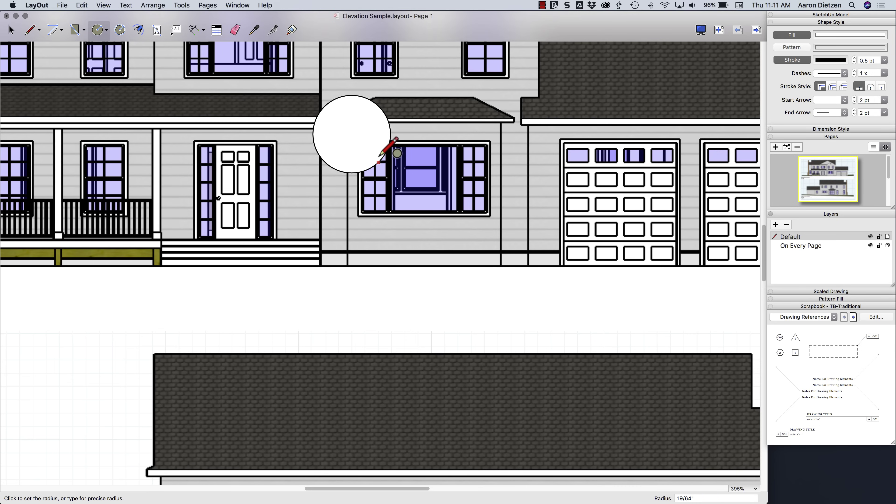
pyautogui.click(375, 153)
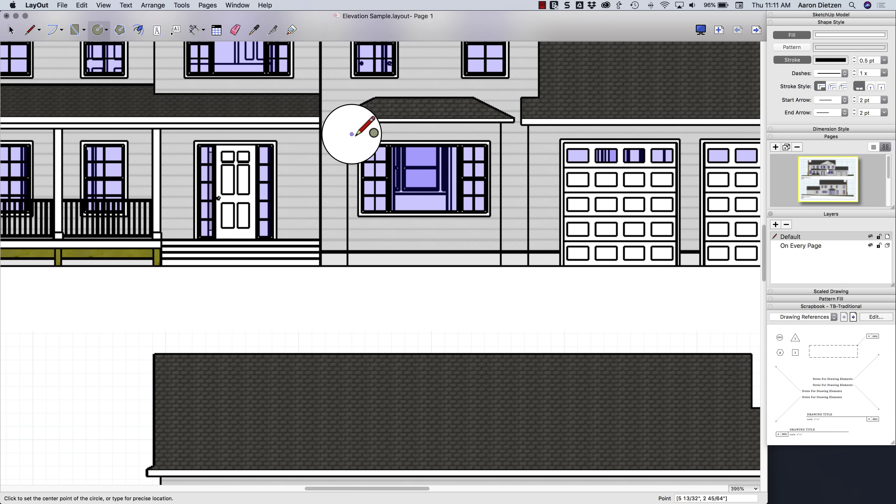
pyautogui.press('space')
pyautogui.moveTo(352, 139); pyautogui.dragTo(365, 156)
# - Add overlapping circles along the window's roof, top, upper right and right side
pyautogui.press('c')
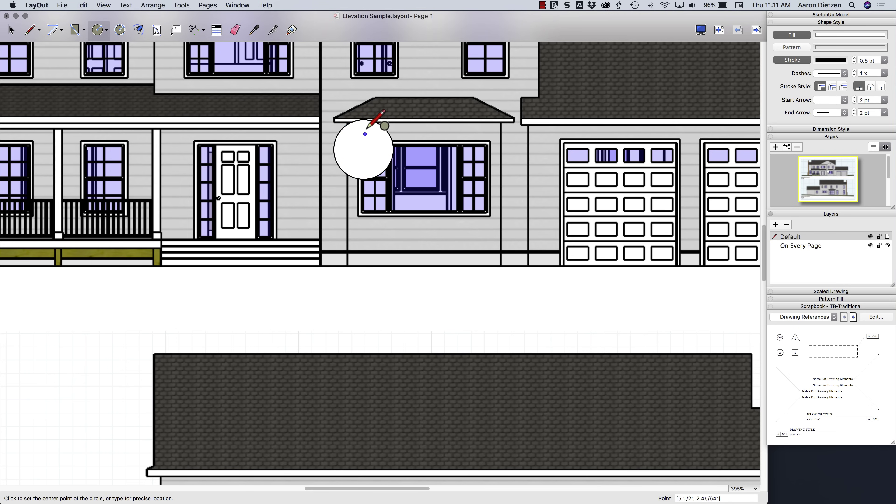
pyautogui.click(406, 135)
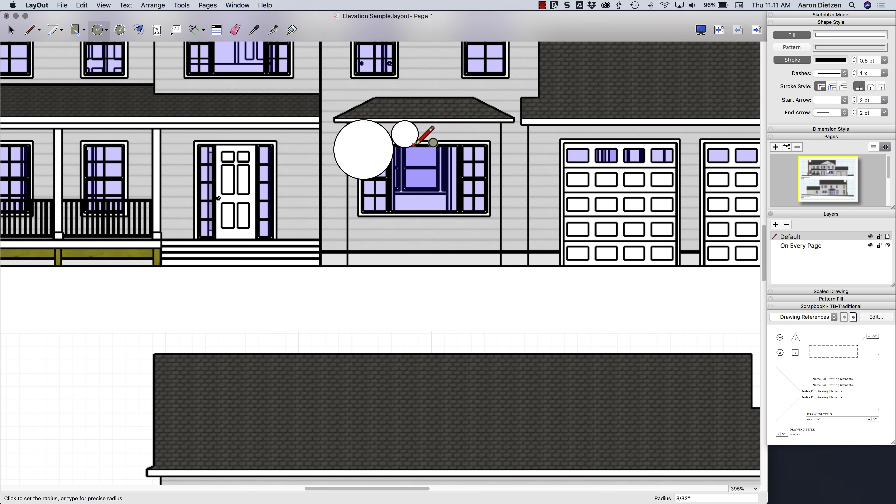
pyautogui.click(418, 161)
pyautogui.click(444, 146)
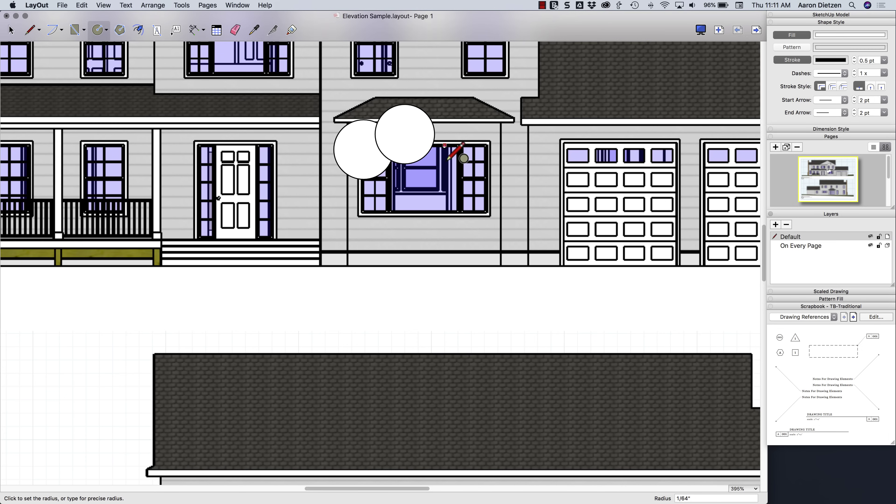
pyautogui.click(446, 174)
pyautogui.click(487, 152)
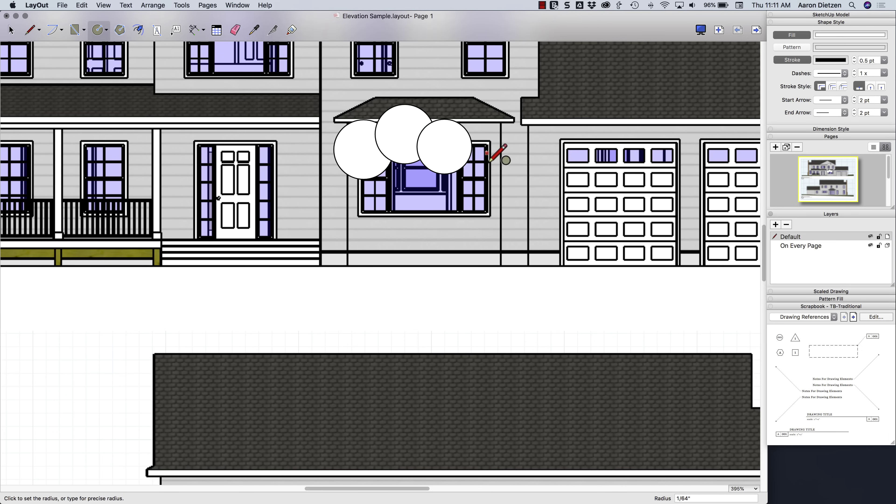
pyautogui.click(506, 171)
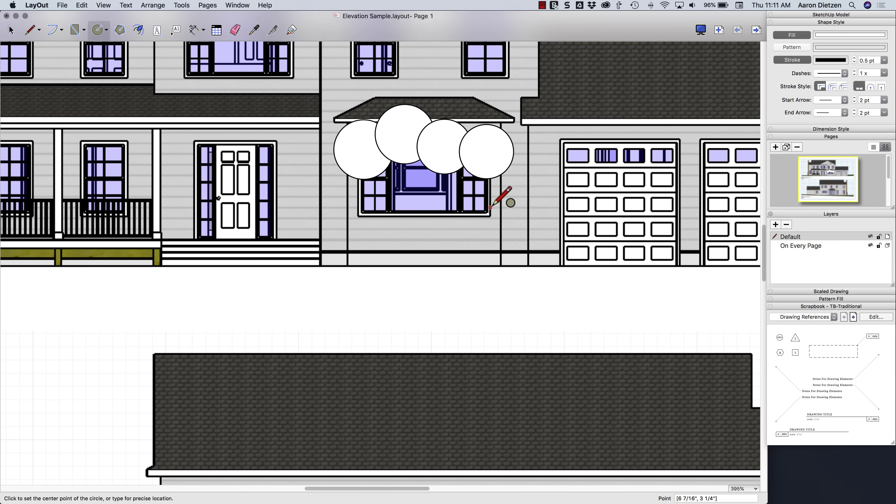
pyautogui.click(490, 194)
pyautogui.click(510, 226)
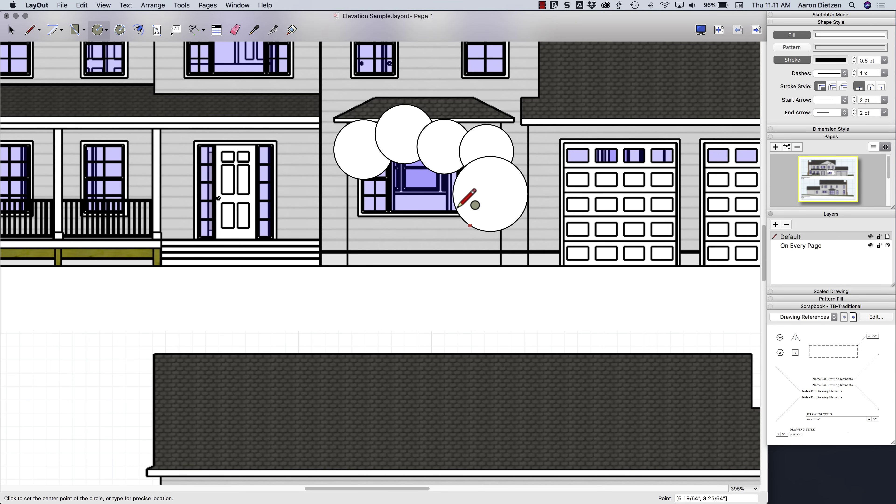
# - Finish the ring with circles along the bottom, lower-left corner and left side
pyautogui.click(444, 213)
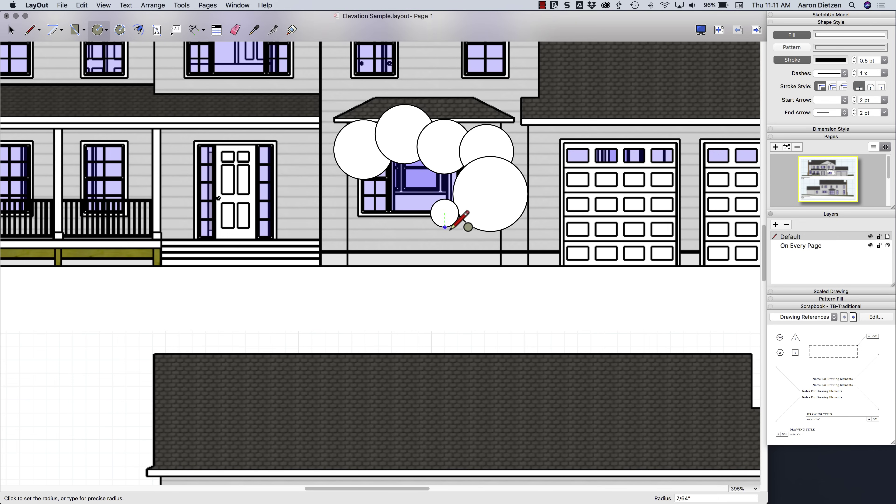
pyautogui.click(463, 233)
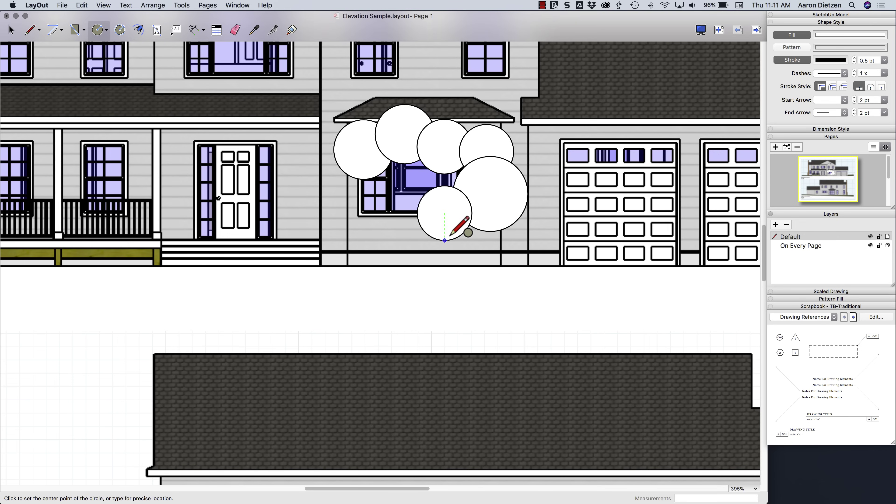
pyautogui.click(404, 201)
pyautogui.click(423, 219)
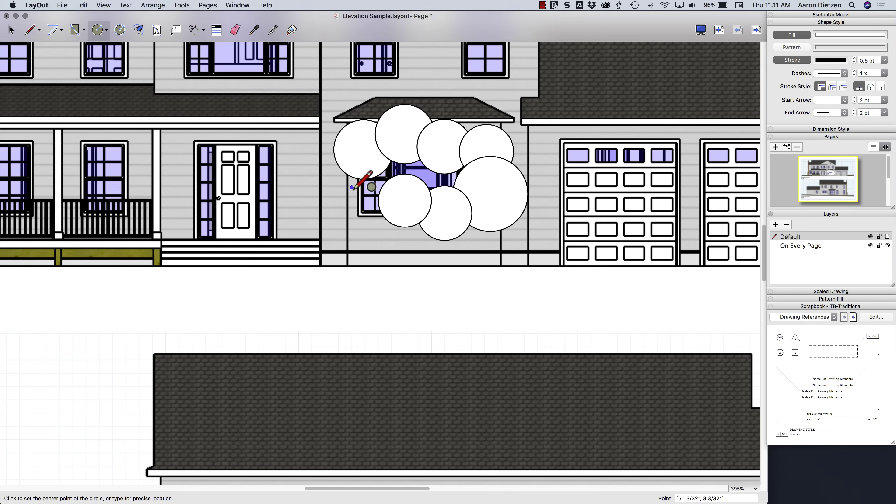
pyautogui.click(364, 214)
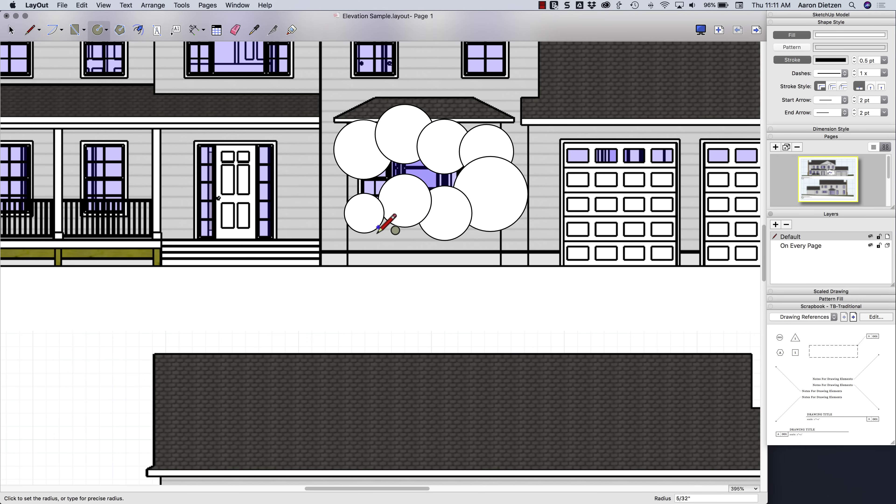
pyautogui.click(378, 240)
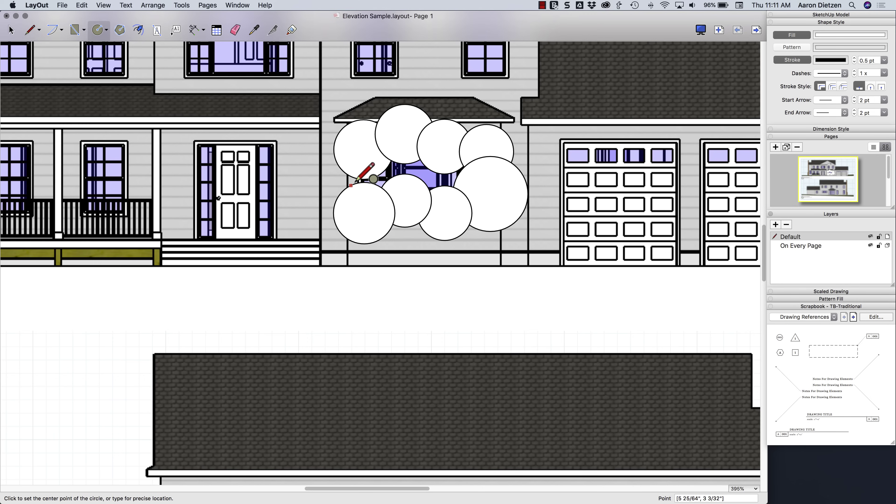
pyautogui.click(347, 181)
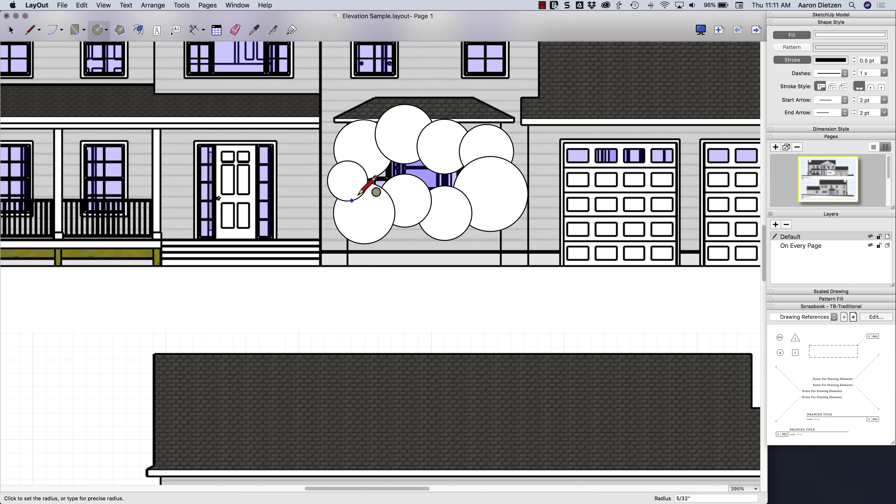
pyautogui.click(358, 197)
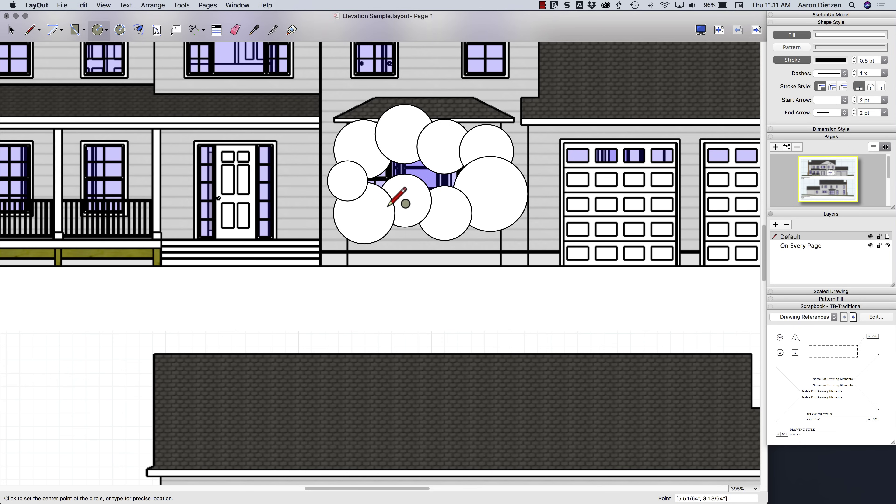
# - Split the overlapping circles at their nine crossing points around the bay window
pyautogui.click(273, 31)
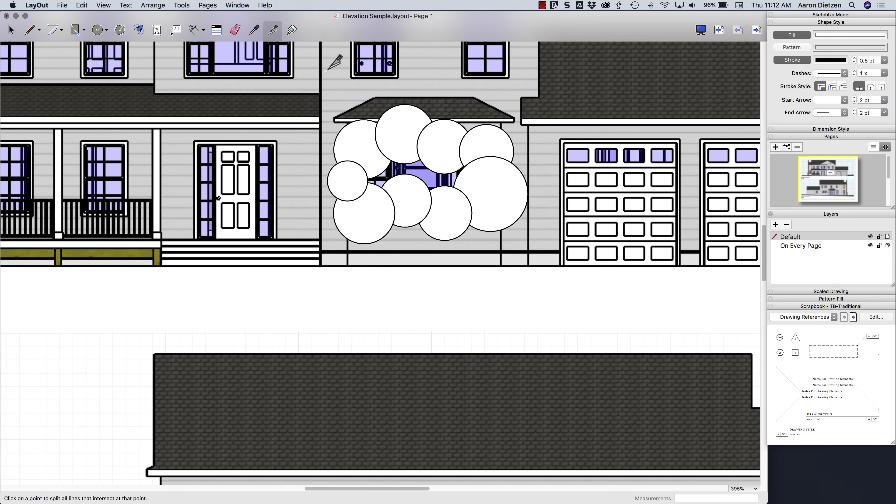
pyautogui.click(431, 122)
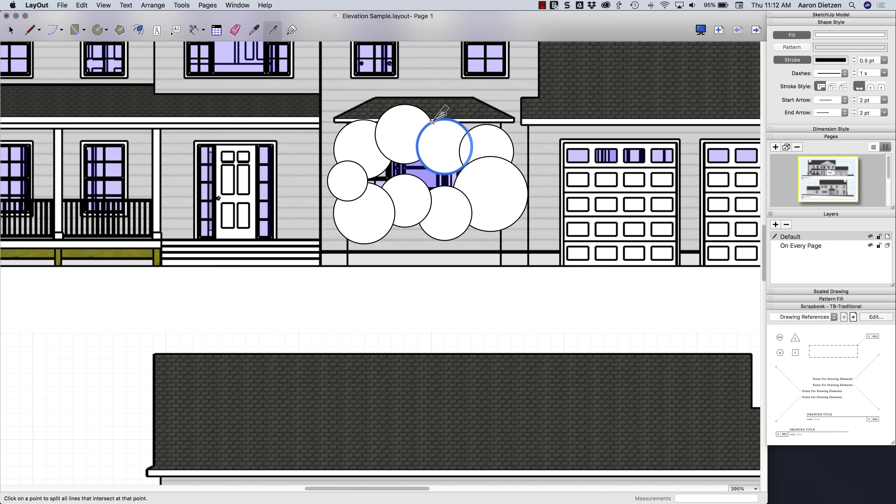
pyautogui.click(468, 133)
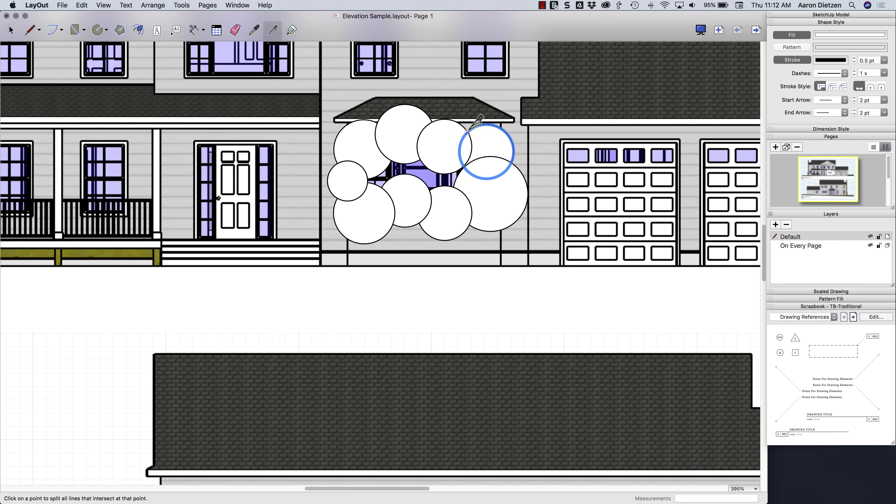
pyautogui.click(511, 163)
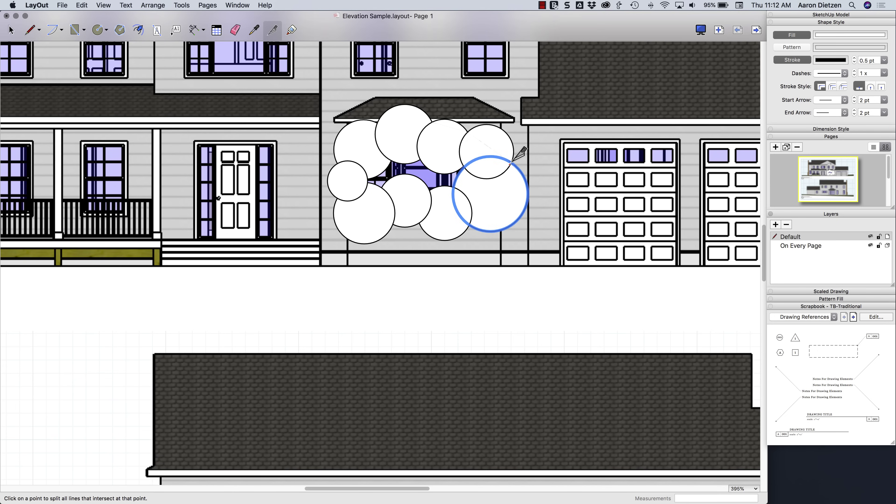
pyautogui.click(469, 225)
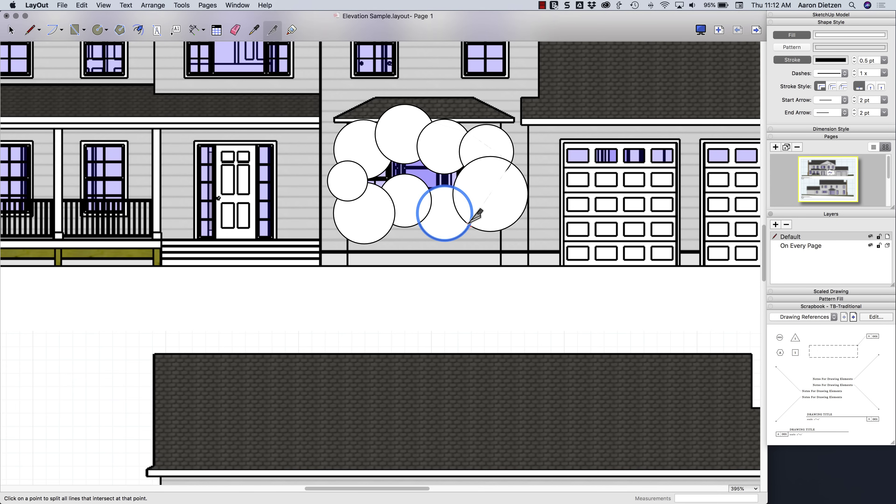
pyautogui.click(419, 223)
pyautogui.click(393, 225)
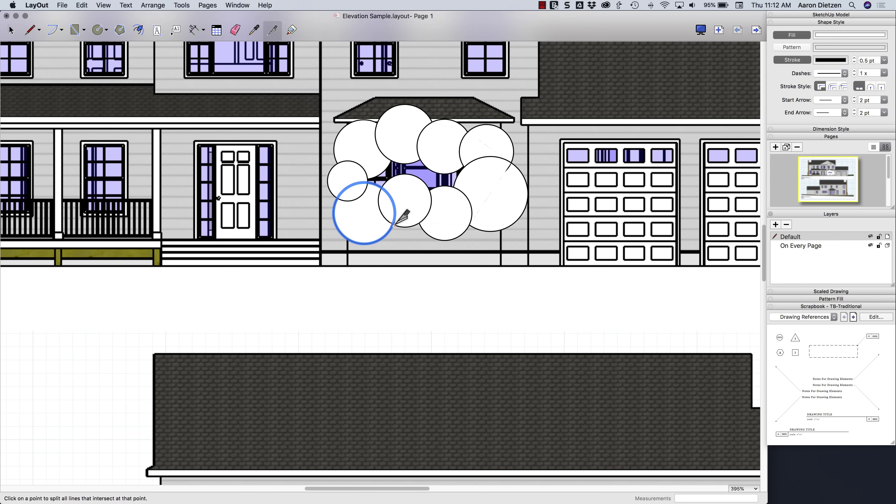
pyautogui.click(338, 199)
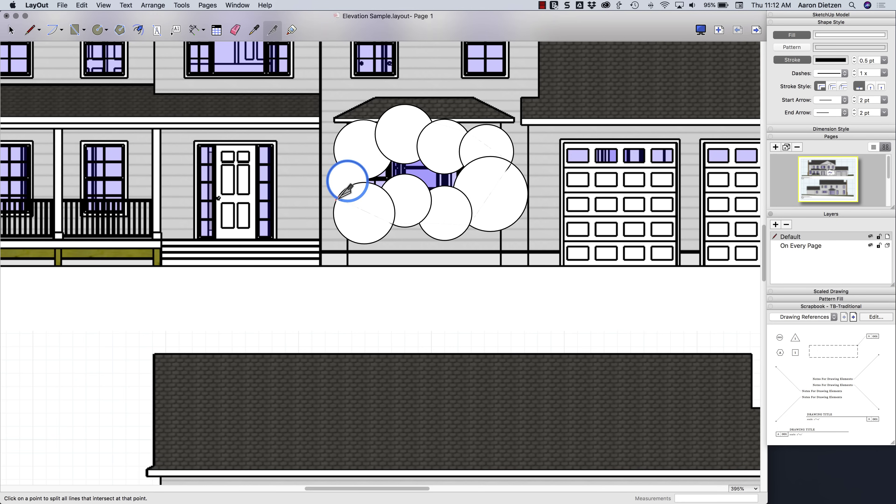
pyautogui.click(337, 164)
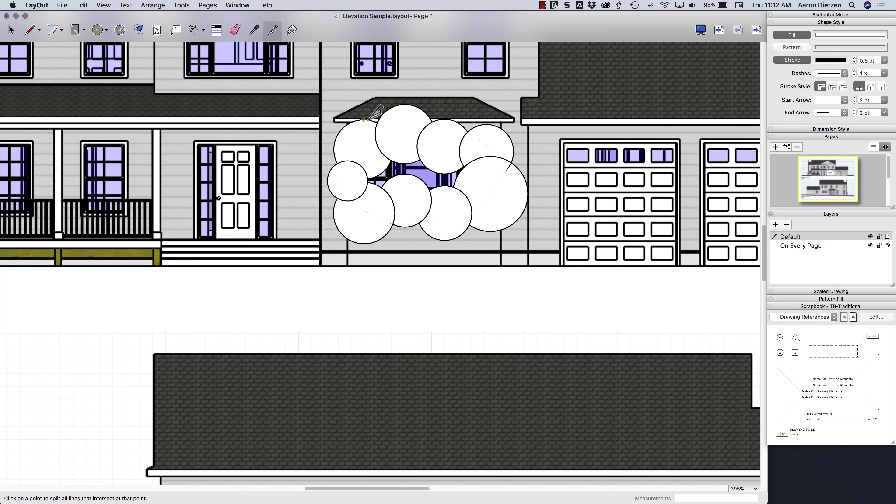
pyautogui.click(377, 123)
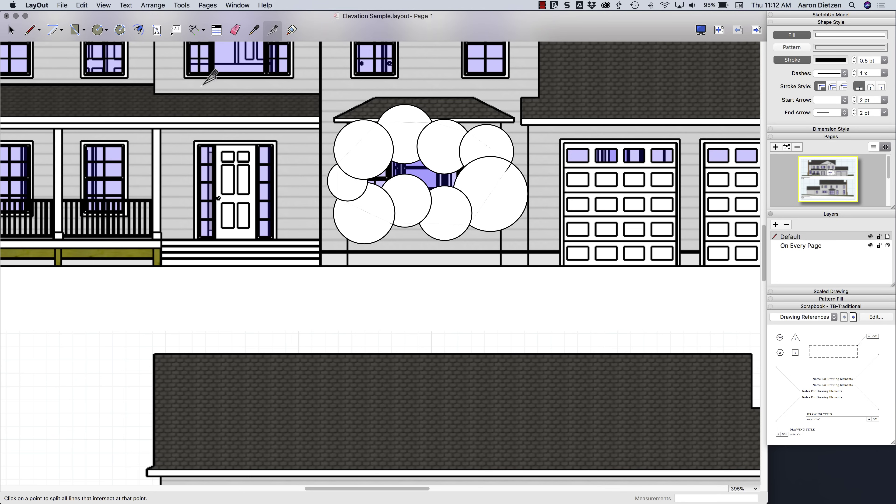
# - Delete the inner circle pieces over the top, right and bottom of the window
pyautogui.click(11, 31)
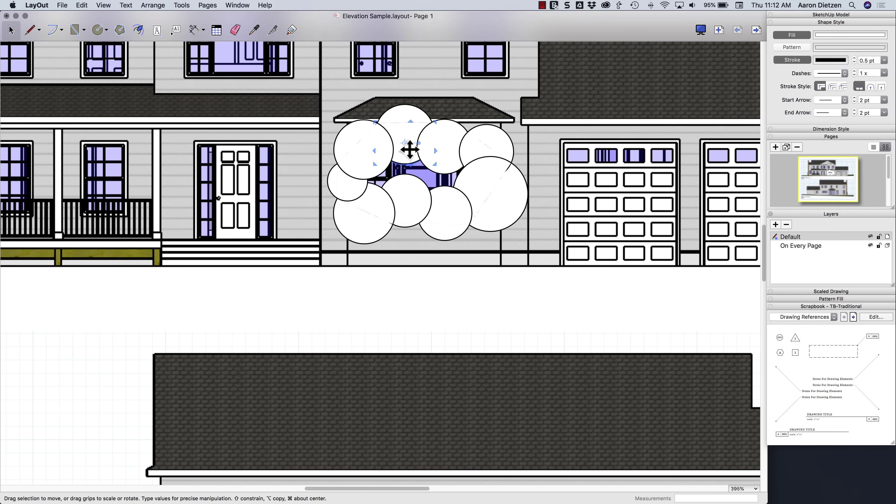
pyautogui.press('Delete')
pyautogui.click(441, 153)
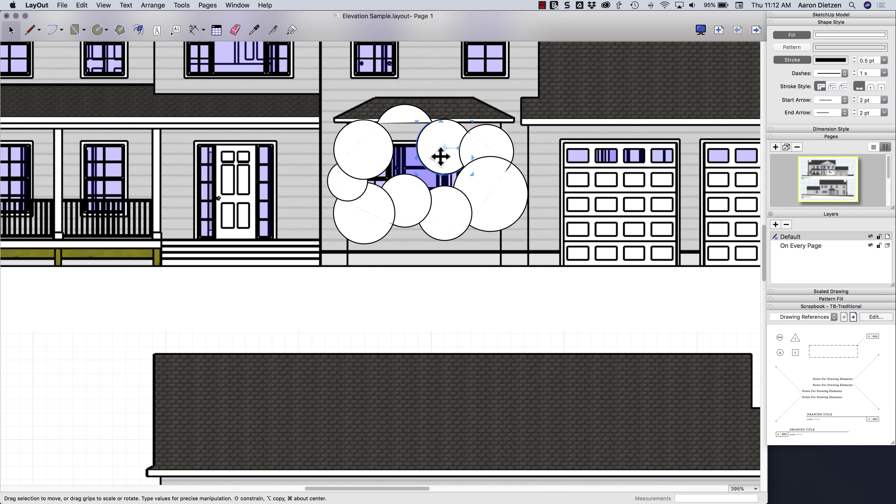
pyautogui.press('Delete')
pyautogui.click(473, 153)
pyautogui.press('Delete')
pyautogui.click(480, 187)
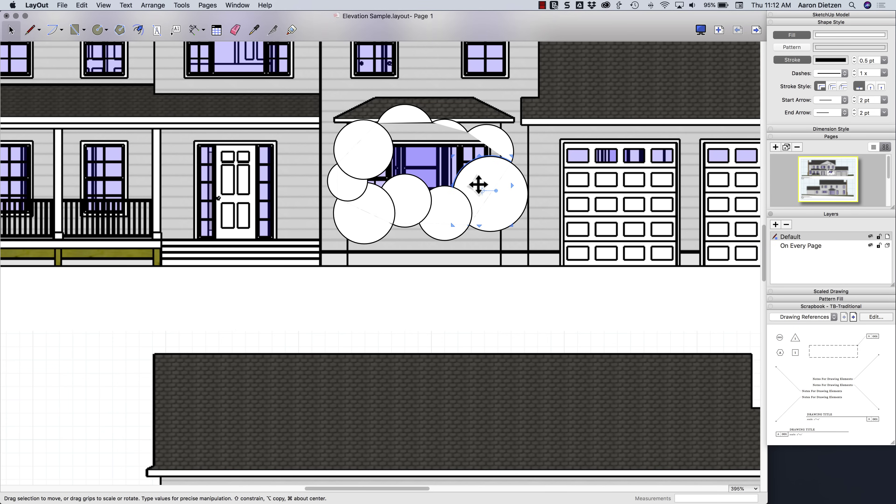
pyautogui.press('Delete')
pyautogui.click(439, 204)
pyautogui.press('Delete')
# - Delete the remaining inner pieces on the window's lower-left and left side
pyautogui.click(388, 197)
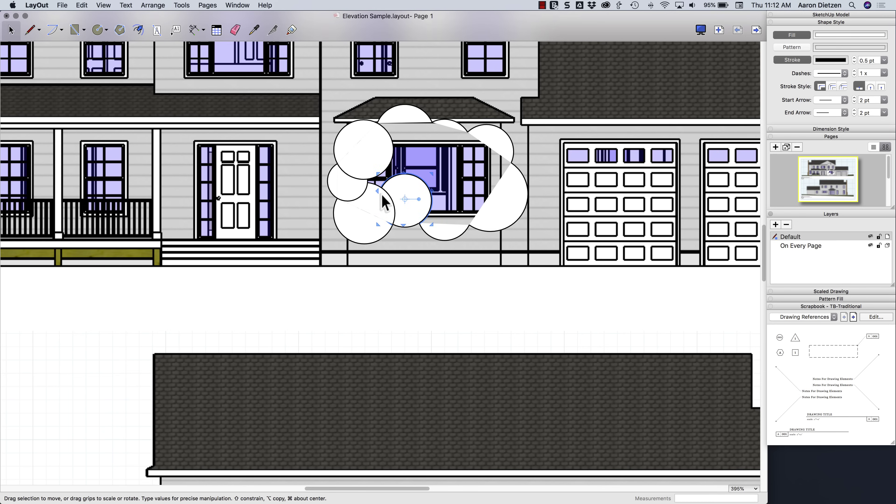
pyautogui.press('Delete')
pyautogui.click(372, 199)
pyautogui.press('Delete')
pyautogui.click(356, 184)
pyautogui.press('Delete')
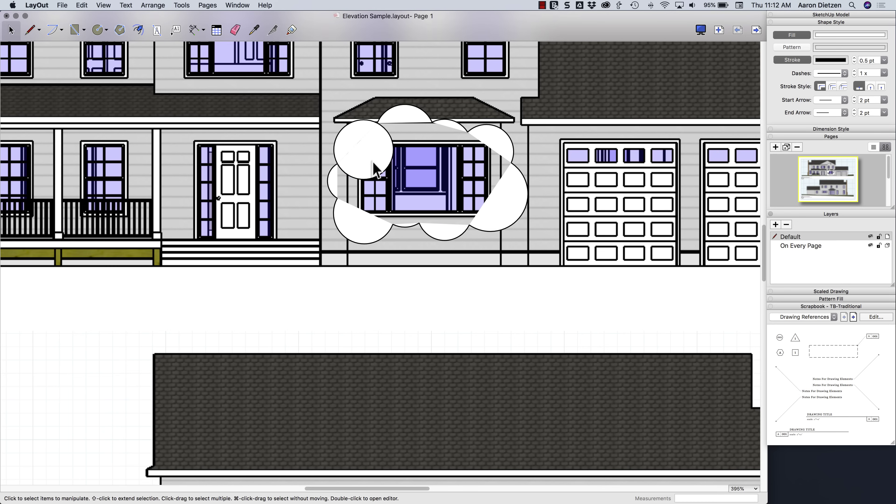
pyautogui.click(370, 160)
pyautogui.press('Delete')
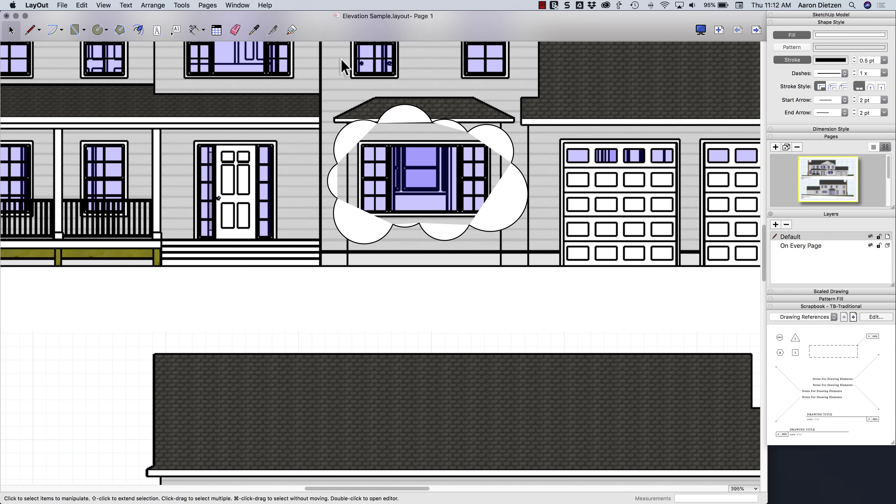
# - Begin joining the cloud's top arcs together with the Join tool
pyautogui.click(292, 31)
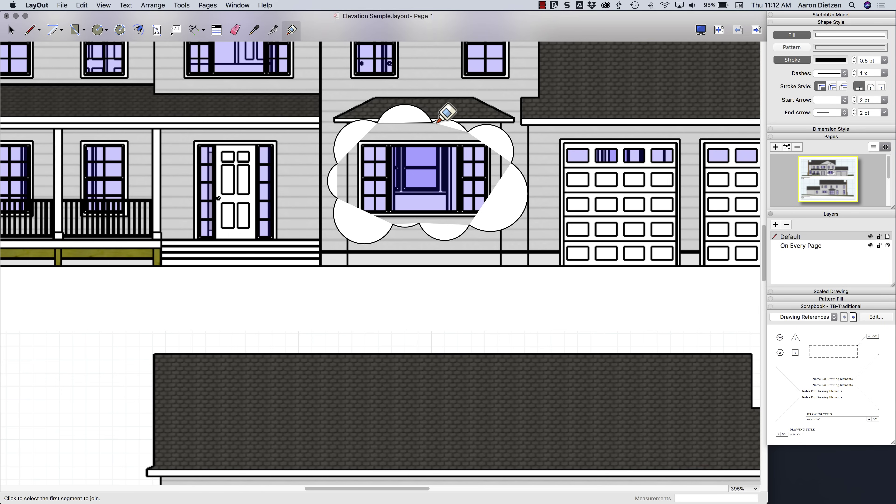
pyautogui.click(412, 110)
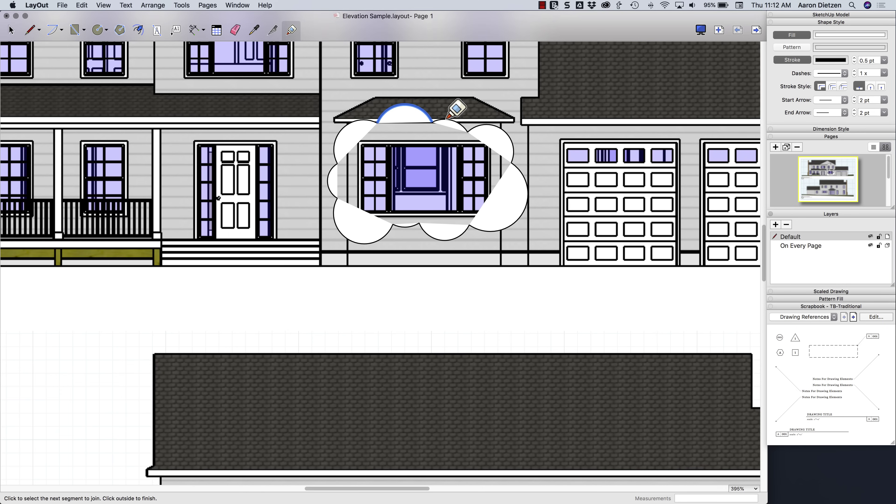
pyautogui.click(458, 124)
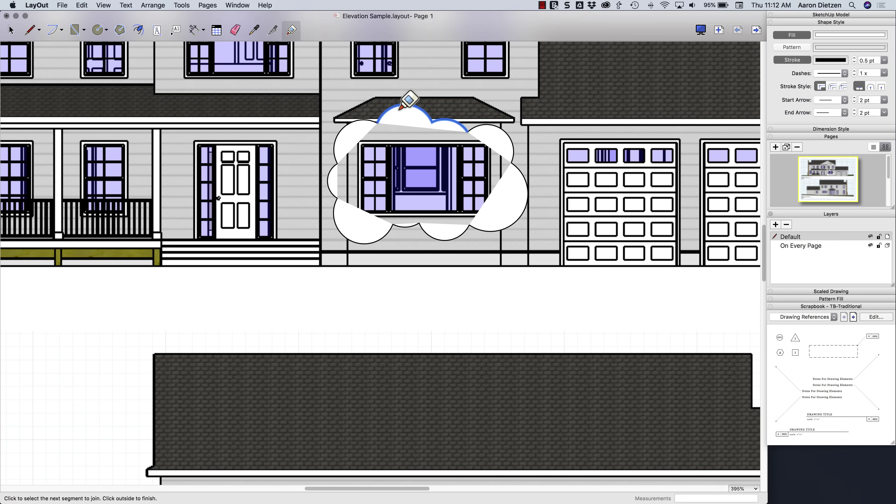
pyautogui.click(503, 134)
# - Join the arcs around the right, bottom and left until the cloud outline closes
pyautogui.click(459, 124)
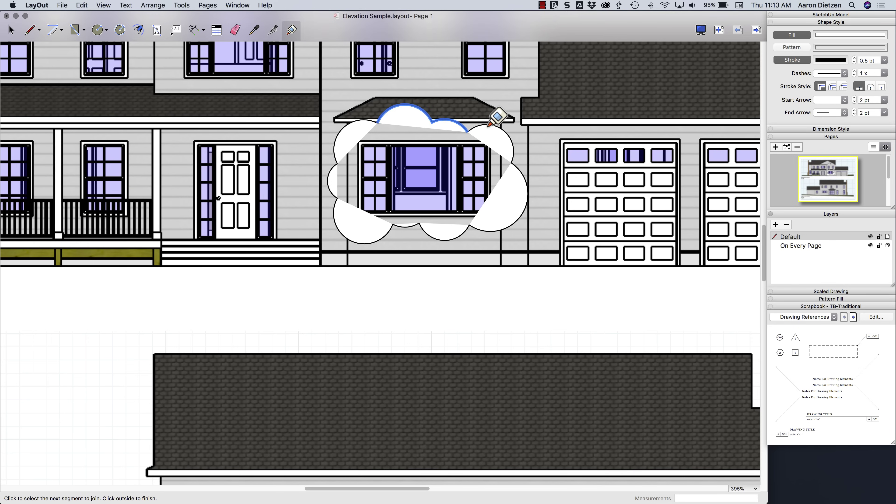
pyautogui.click(504, 134)
pyautogui.click(526, 199)
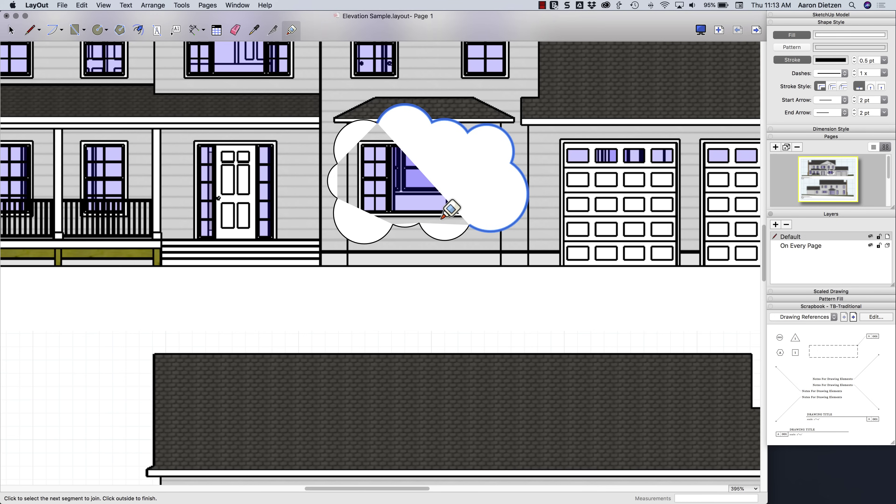
pyautogui.click(439, 236)
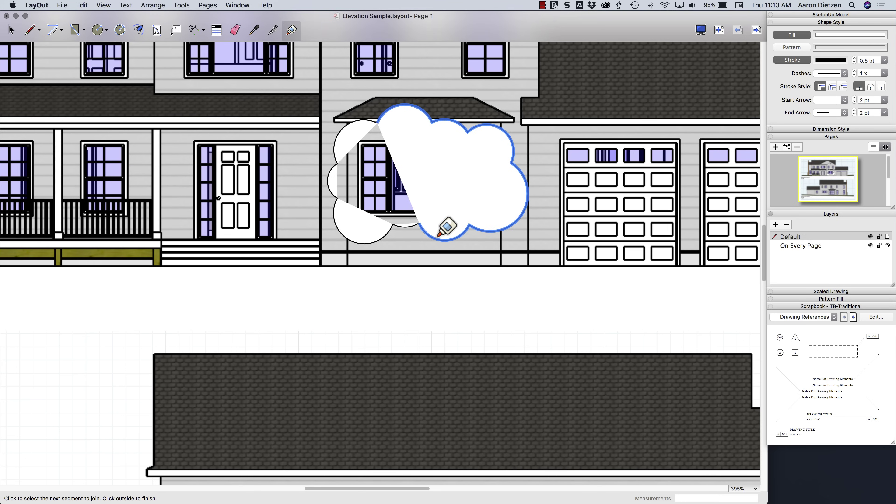
pyautogui.click(408, 227)
pyautogui.click(356, 236)
pyautogui.click(331, 166)
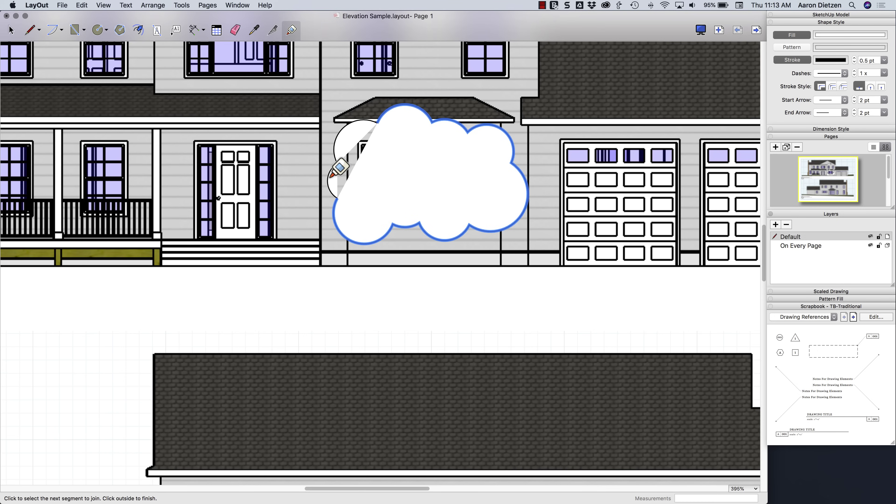
pyautogui.click(347, 128)
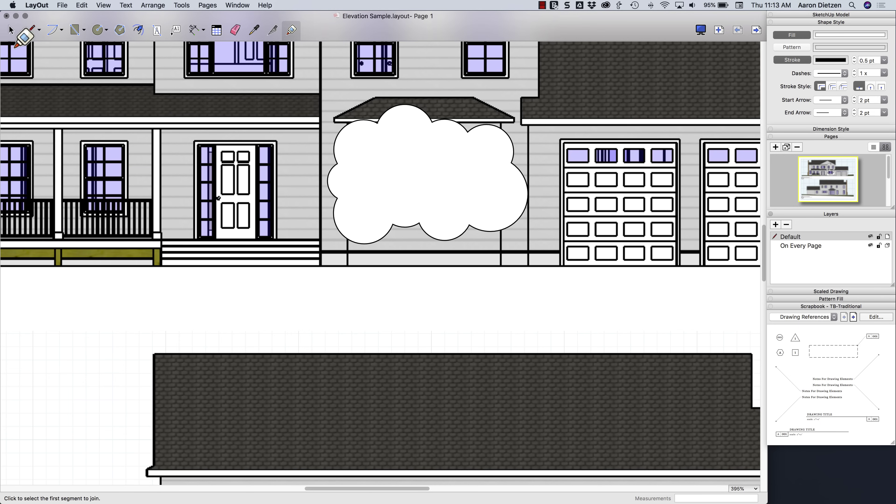
pyautogui.click(9, 30)
# - Remove the cloud's white fill and make its outline red
pyautogui.click(457, 166)
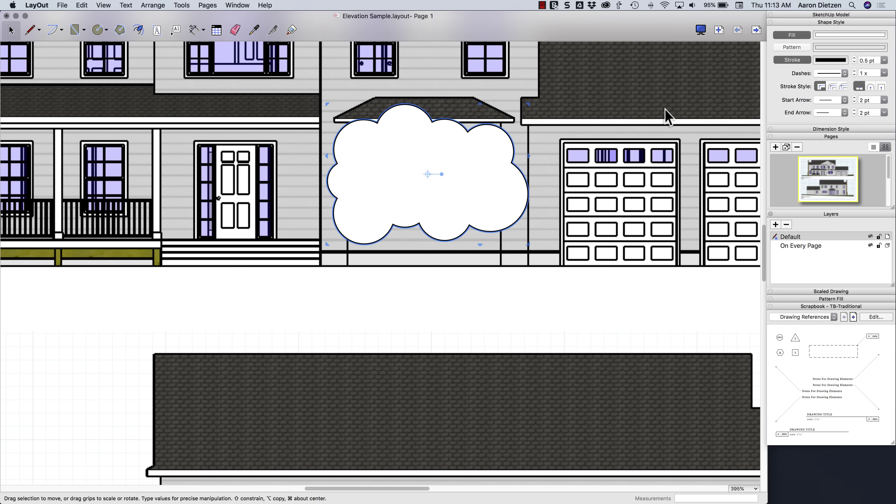
pyautogui.click(792, 35)
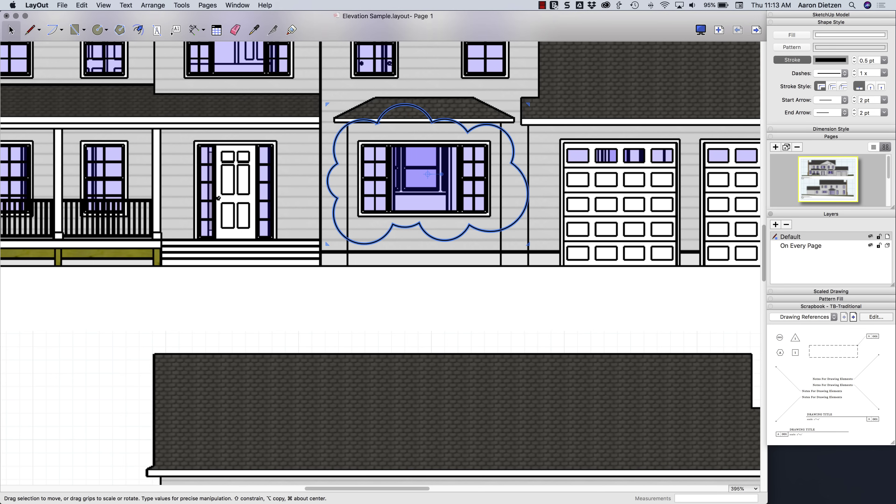
pyautogui.click(831, 60)
pyautogui.moveTo(388, 130); pyautogui.dragTo(646, 146)
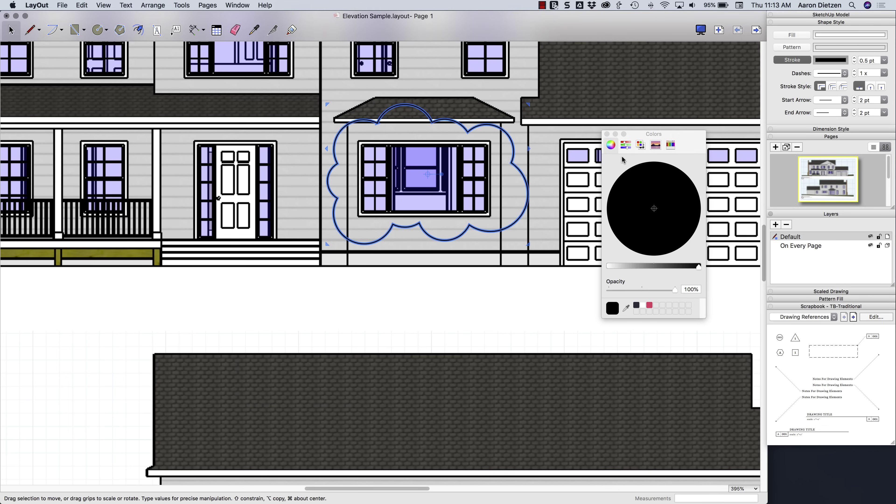
pyautogui.moveTo(640, 268); pyautogui.dragTo(631, 266)
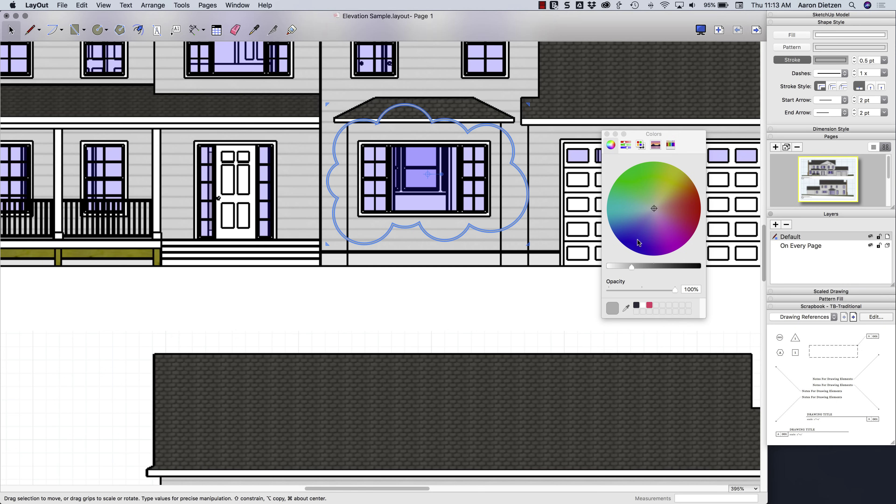
pyautogui.moveTo(686, 211); pyautogui.dragTo(704, 208)
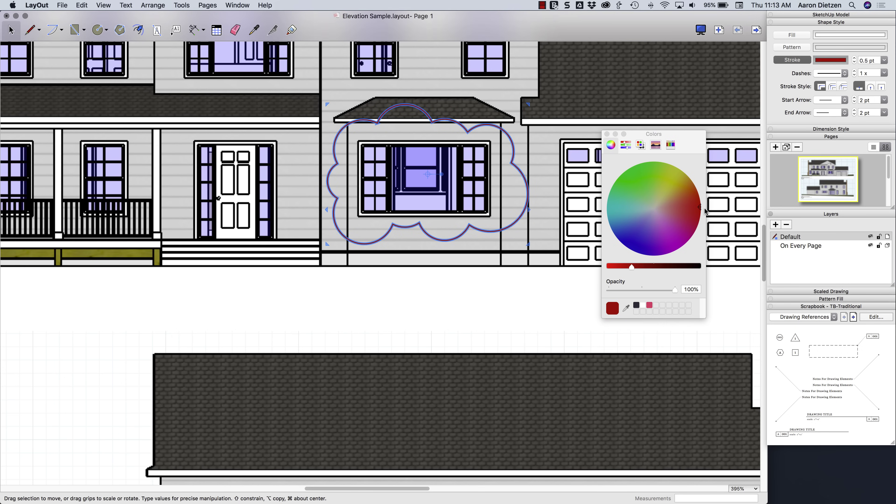
pyautogui.click(607, 133)
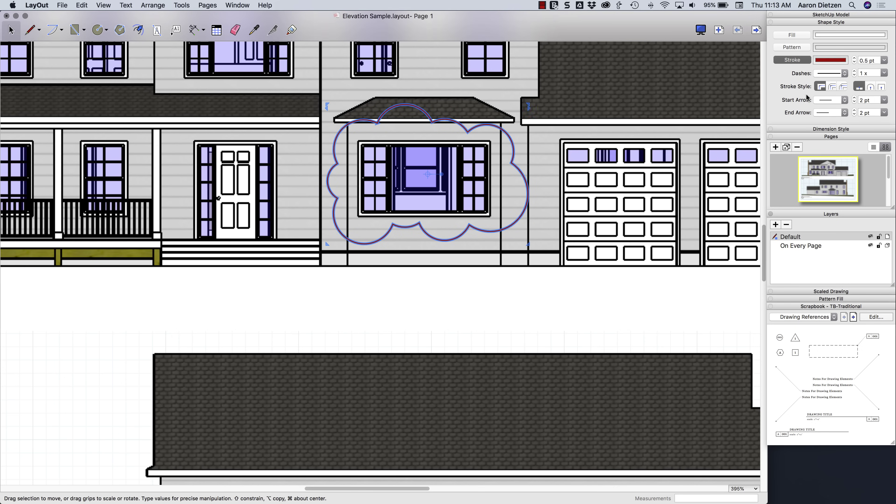
# - Set the cloud's outline width to 1 pt
pyautogui.click(884, 61)
pyautogui.click(866, 112)
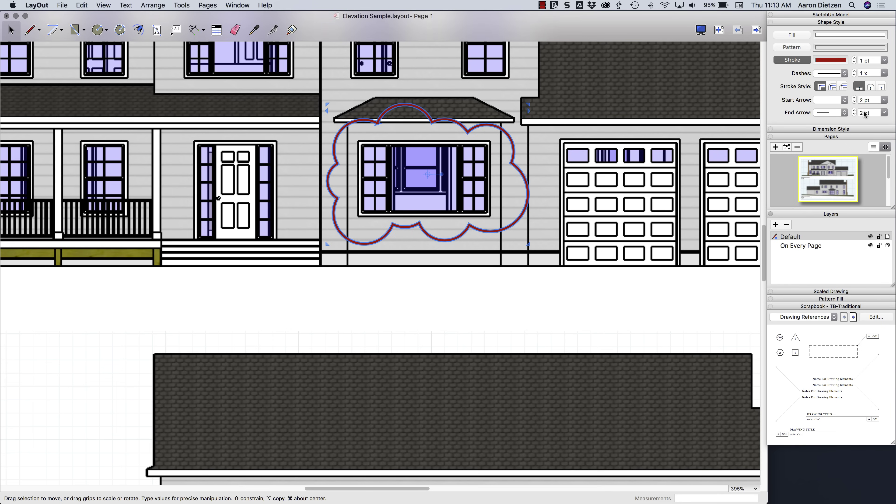
pyautogui.click(606, 320)
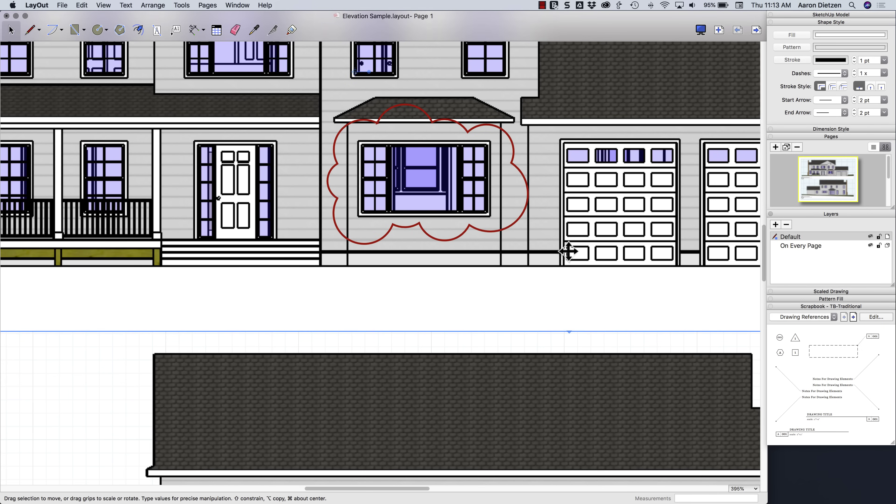
# - Zoom out to the whole sheet, then back in to frame both elevations
pyautogui.scroll(-10, 568, 251)
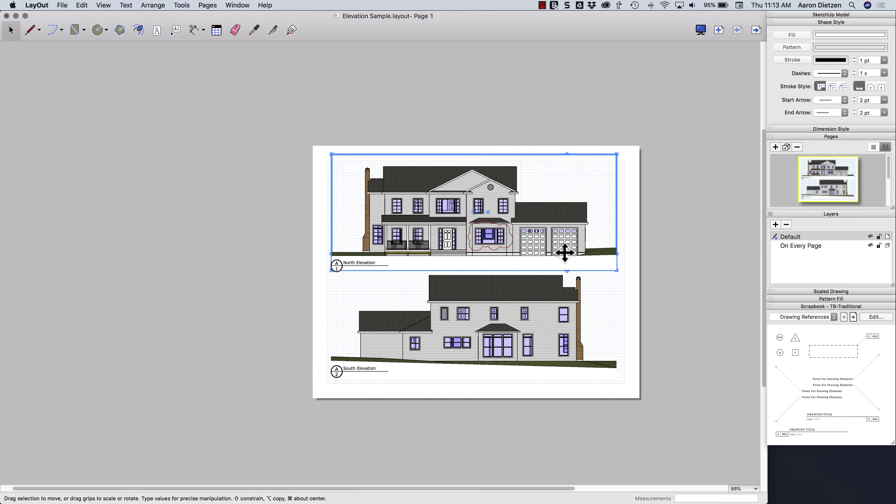
pyautogui.scroll(3, 469, 236)
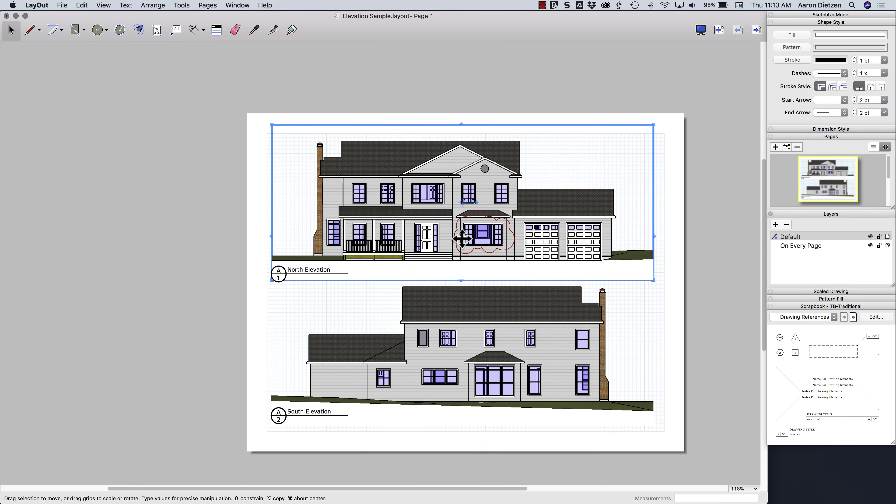
pyautogui.scroll(2, 529, 282)
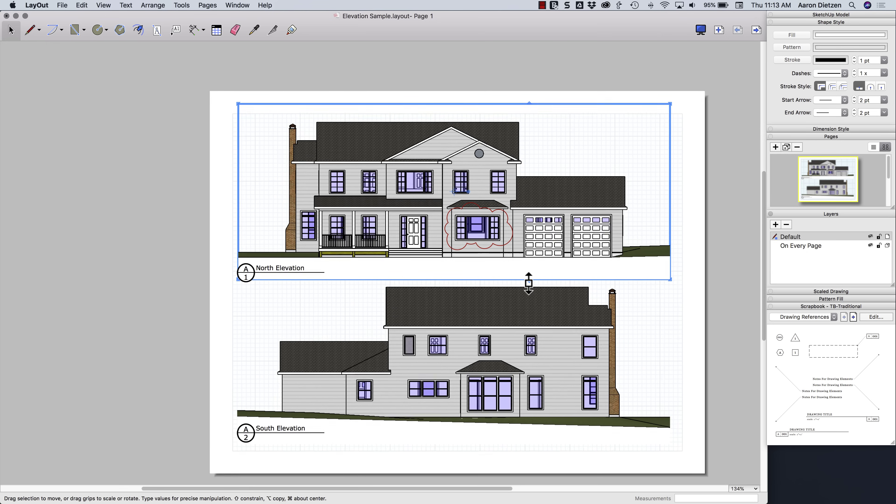
pyautogui.scroll(1, 529, 282)
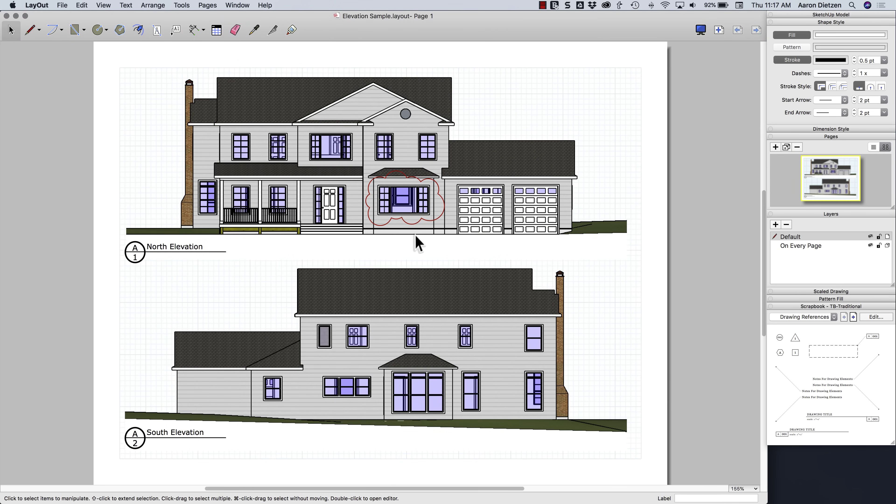
# - Switch to the Clouds.layout document and check the style of its cloud shapes
pyautogui.click(236, 5)
pyautogui.click(275, 222)
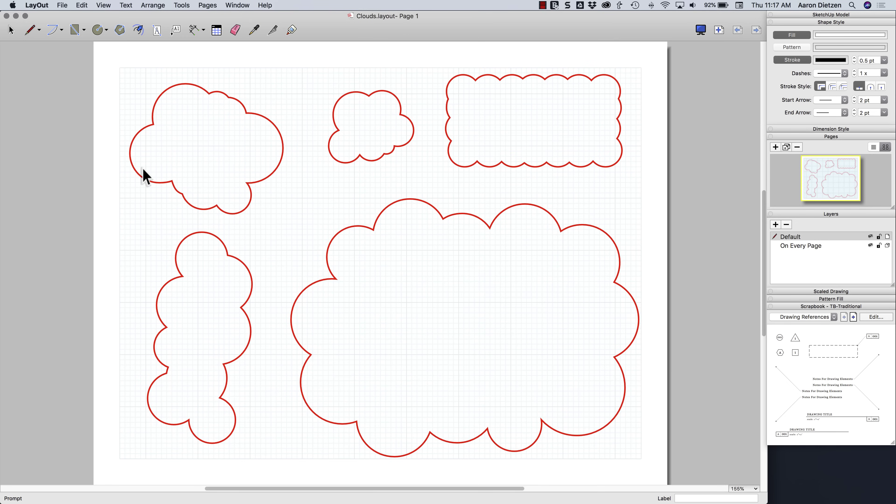
pyautogui.click(232, 258)
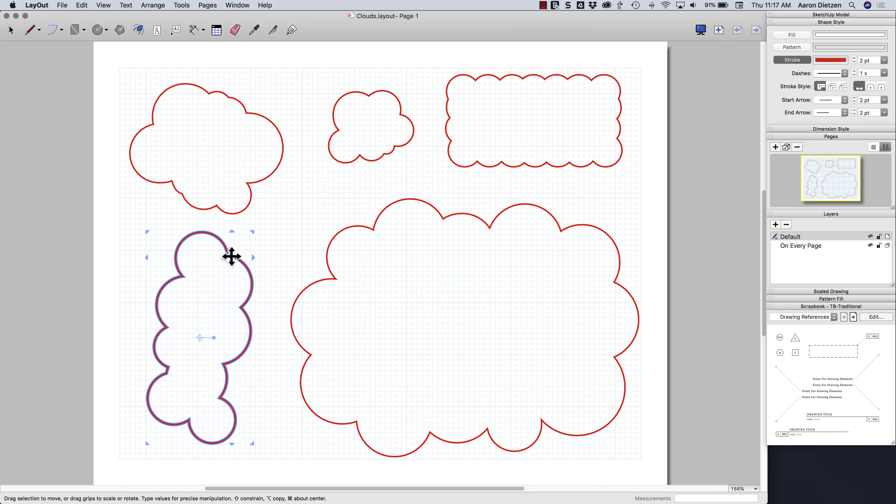
pyautogui.click(234, 211)
pyautogui.click(349, 229)
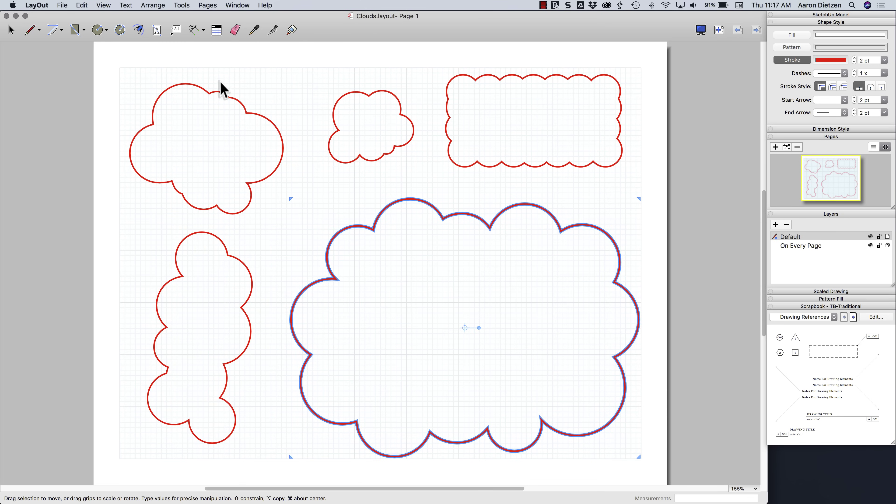
pyautogui.click(70, 6)
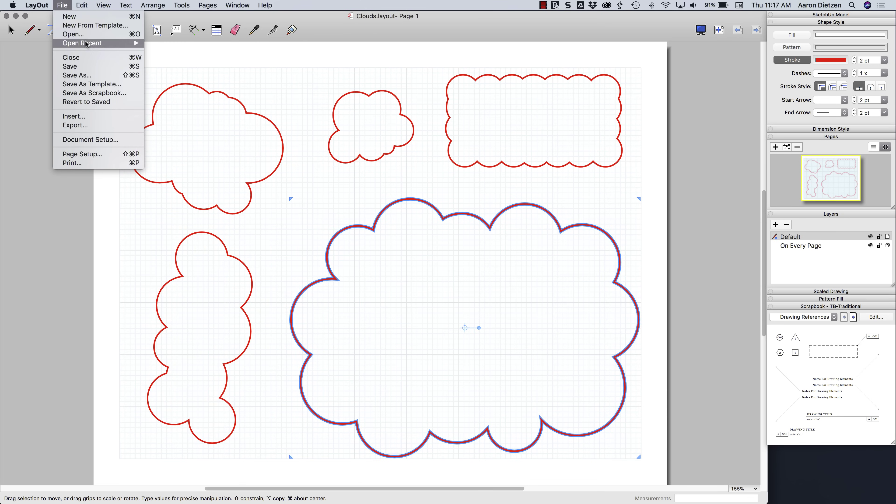
# - Save the document as a scrapbook named Clouds and show it in the Scrapbooks panel
pyautogui.click(91, 93)
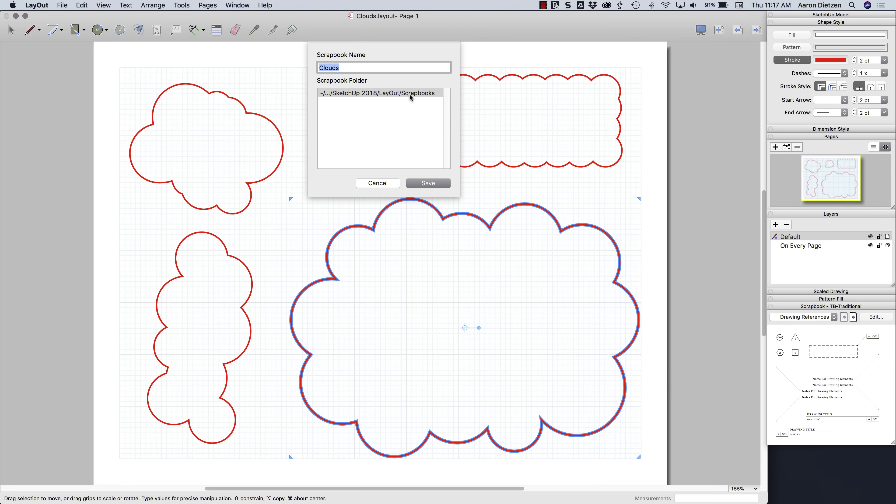
pyautogui.click(428, 183)
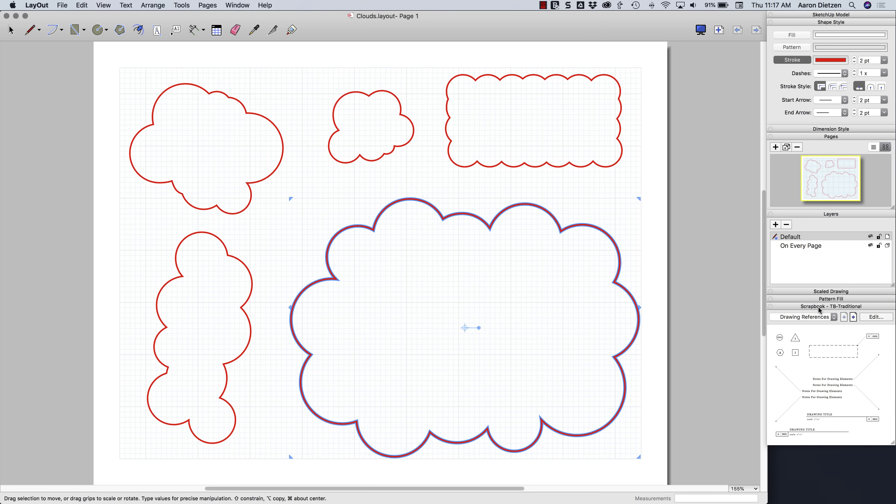
pyautogui.click(825, 318)
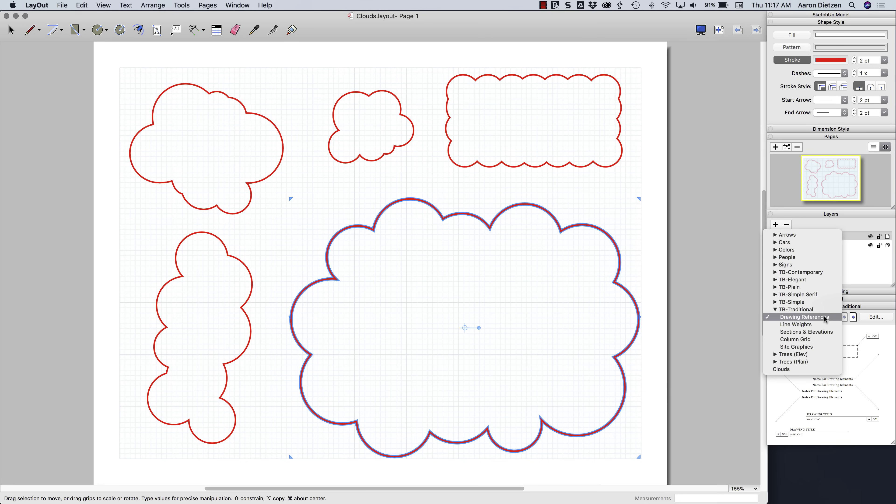
pyautogui.click(781, 369)
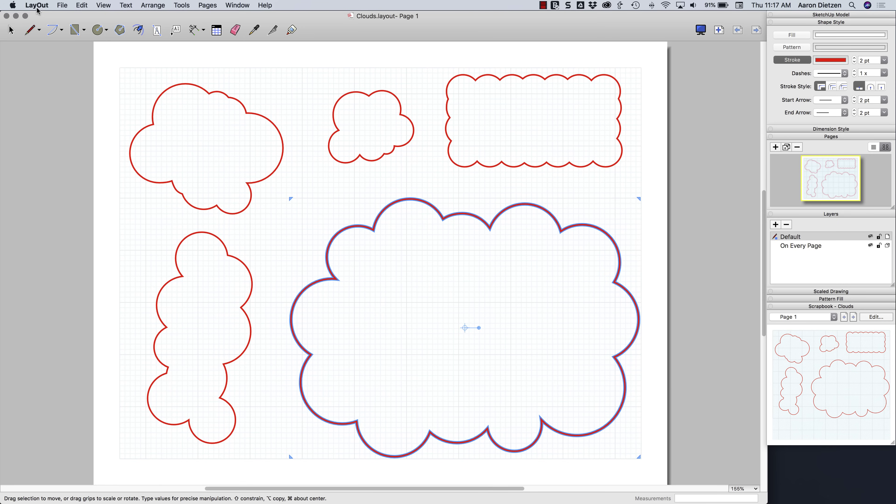
# - Minimize Clouds.layout, drop a scrapbook cloud on the South Elevation and shrink it around an upper window
pyautogui.click(16, 16)
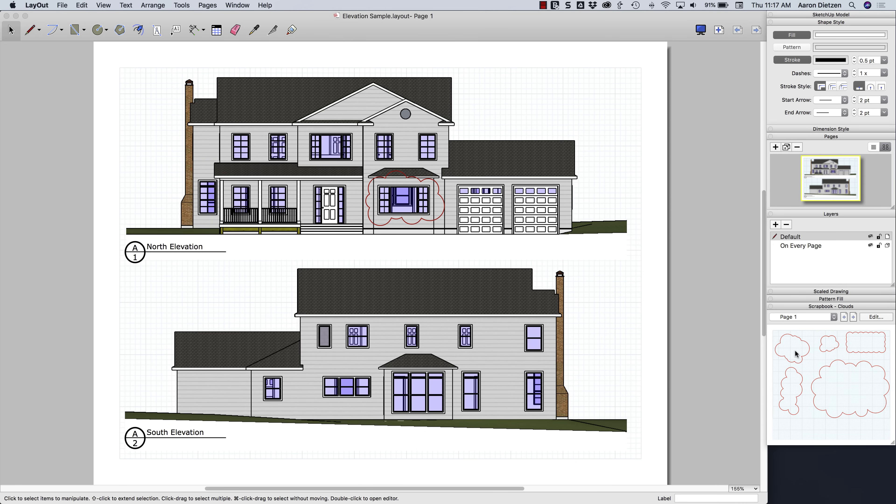
pyautogui.moveTo(796, 353); pyautogui.dragTo(462, 352)
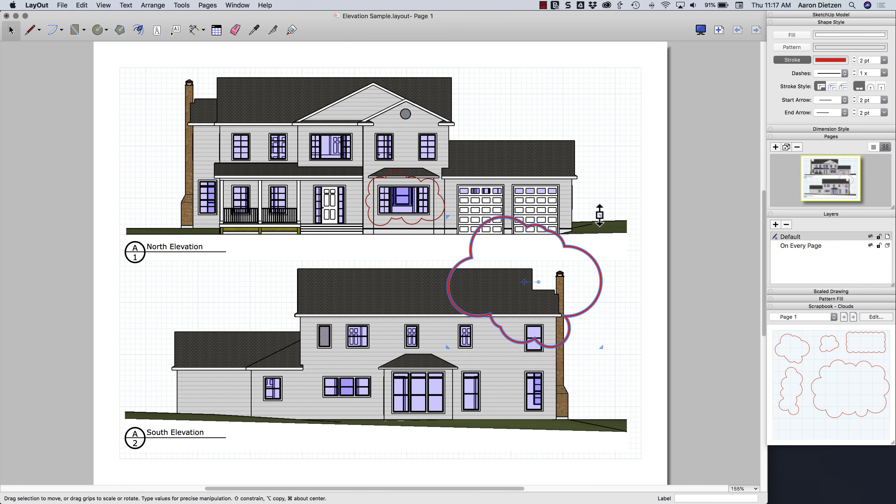
pyautogui.moveTo(600, 215); pyautogui.dragTo(480, 317)
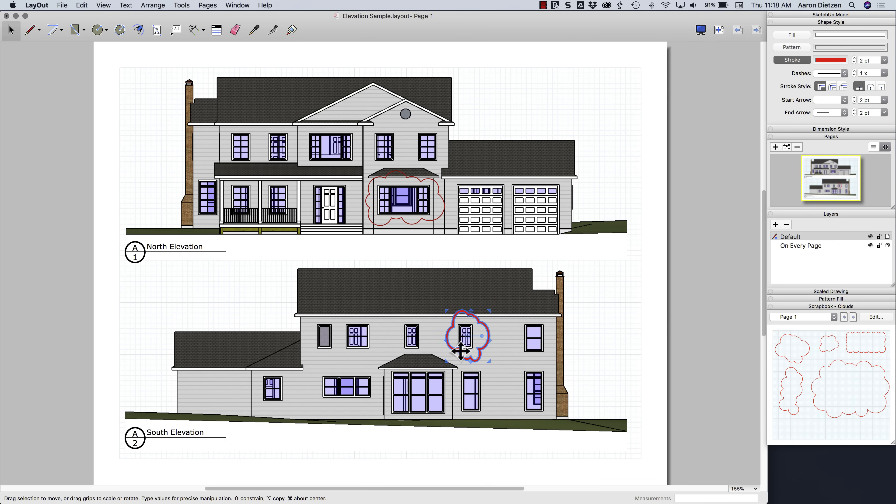
# - Enlarge the South Elevation cloud slightly and set its outline width to 1 pt
pyautogui.moveTo(444, 363)
pyautogui.mouseDown()
pyautogui.moveTo(437, 368)
pyautogui.moveTo(442, 360)
pyautogui.mouseUp()
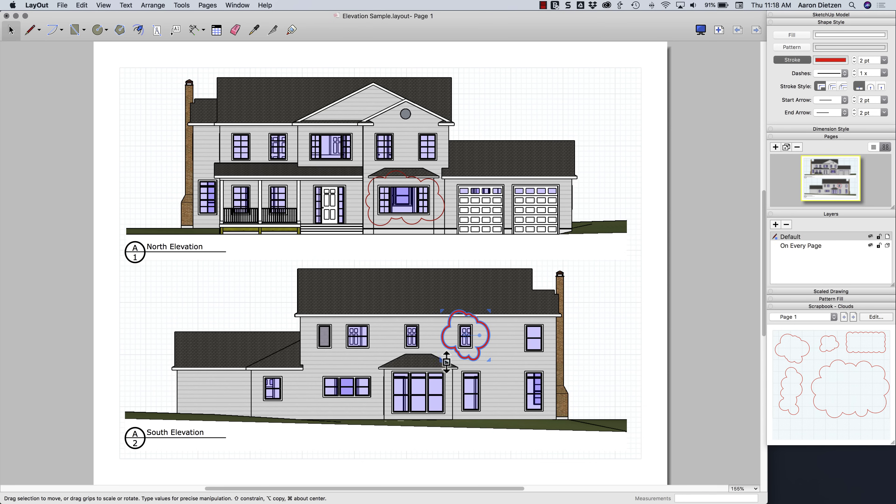
pyautogui.click(547, 349)
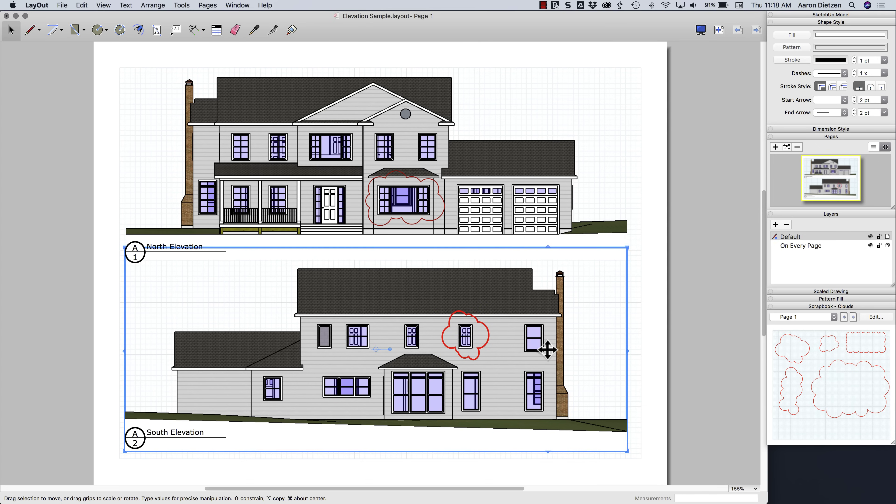
pyautogui.click(484, 324)
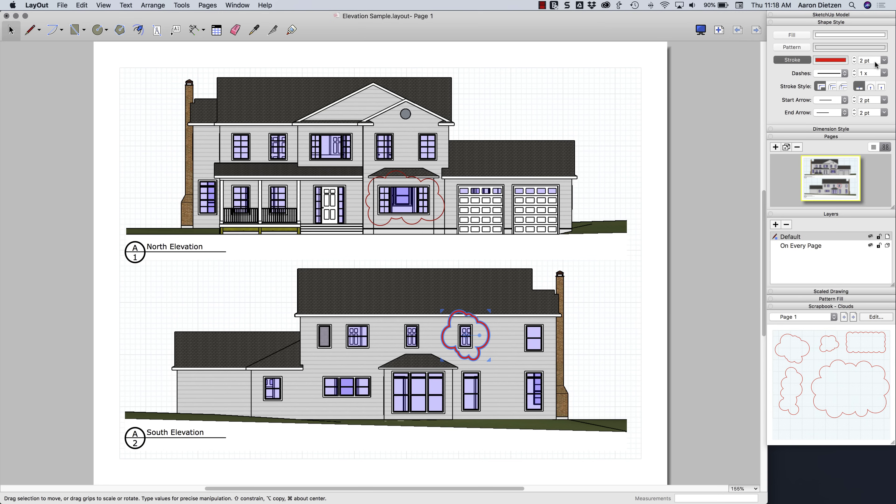
pyautogui.click(884, 61)
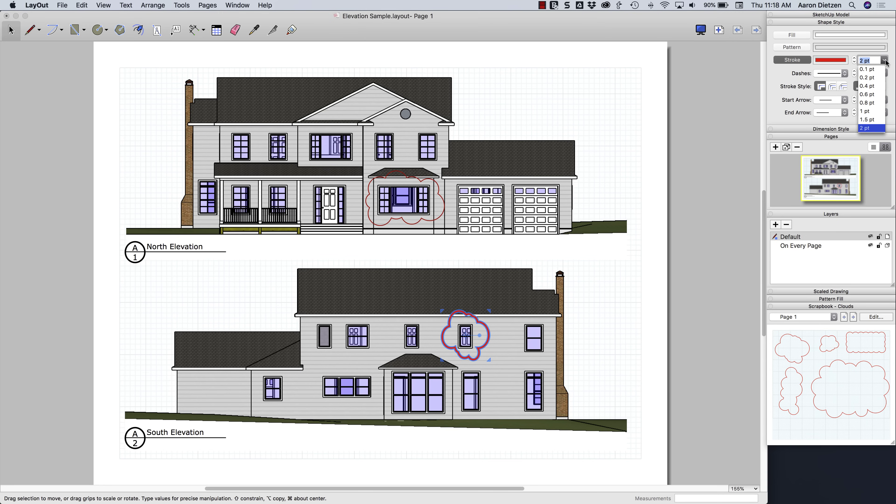
pyautogui.click(870, 110)
pyautogui.click(593, 233)
pyautogui.click(679, 270)
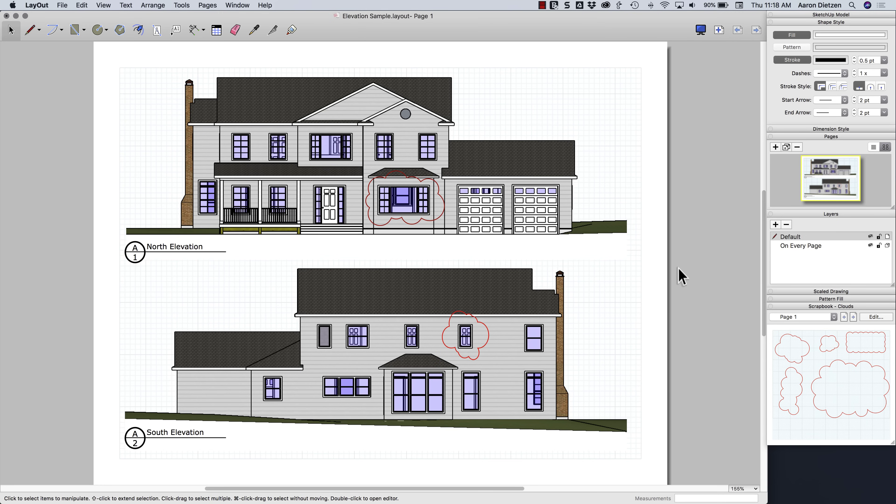